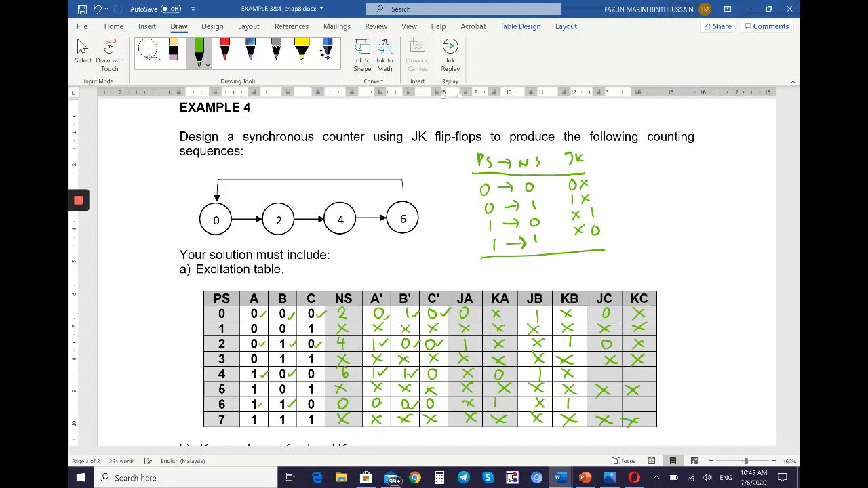
Tick row 4's C and C' values and enter JC = 0 and KC = x in green.
drag(317, 373, 326, 369)
drag(439, 373, 448, 369)
drag(604, 369, 640, 379)
drag(640, 369, 628, 379)
Tick row 6's C and C' values and enter 0 for JC.
drag(316, 404, 324, 399)
drag(440, 402, 448, 397)
mouse_move(605, 400)
mouse_down()
mouse_move(645, 407)
mouse_move(635, 410)
mouse_up()
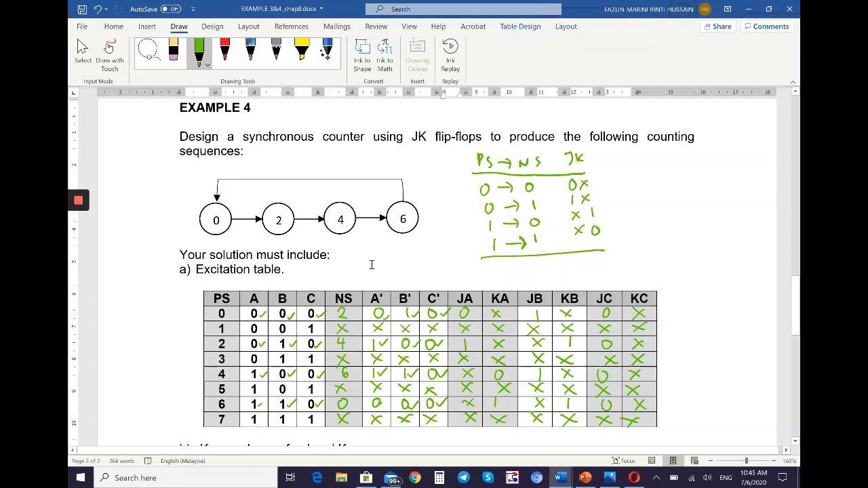
Scroll to part b) and zoom out to about 120% so the table and all six Karnaugh maps show together.
scroll(371, 264, down, 5)
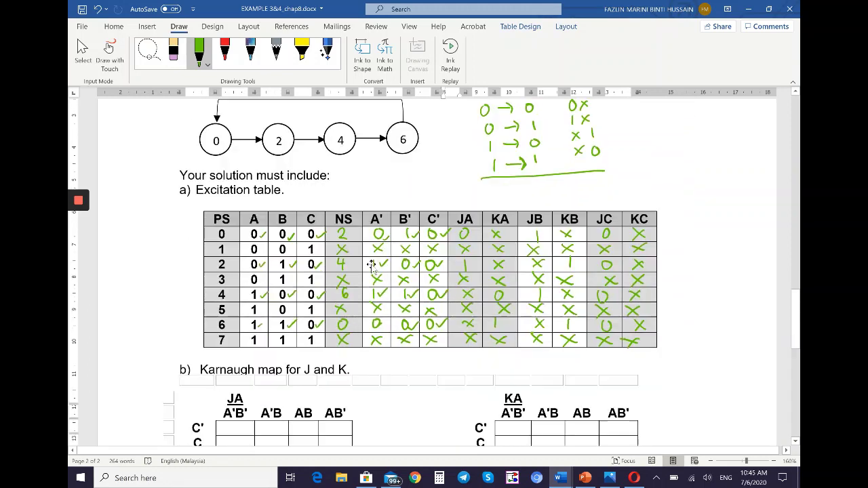
click(712, 461)
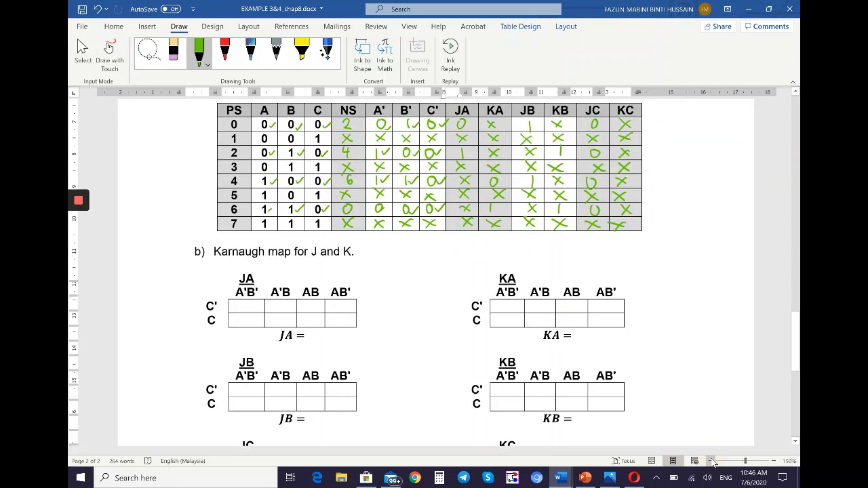
click(712, 461)
click(712, 461)
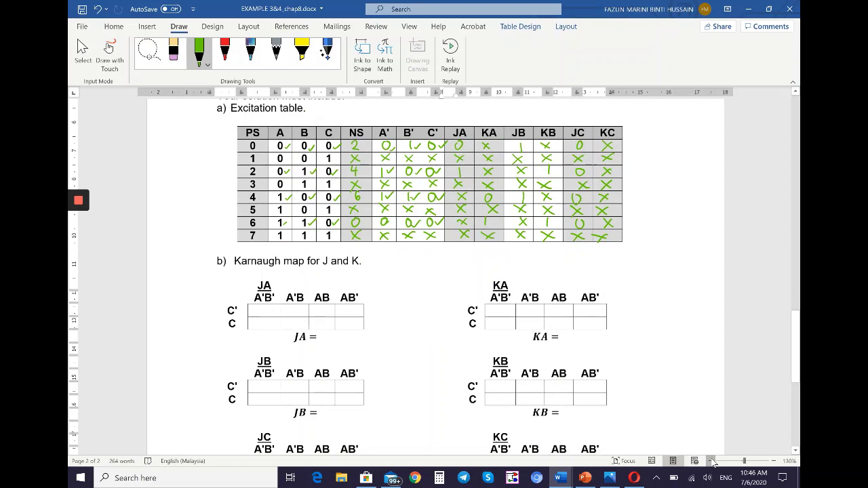
scroll(705, 336, down, 2)
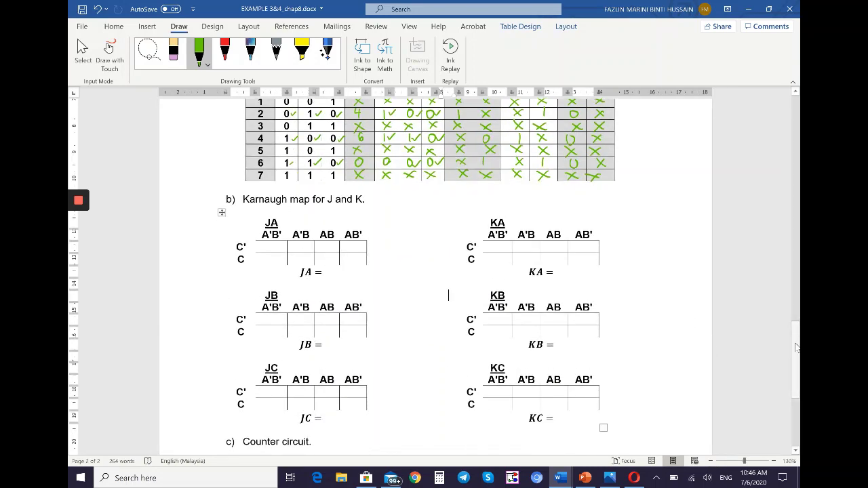
click(712, 463)
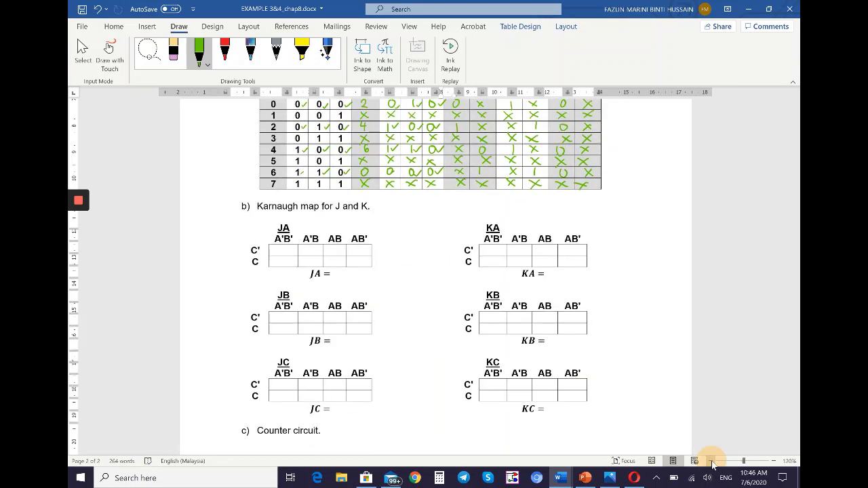
scroll(706, 318, up, 1)
scroll(706, 318, up, 1)
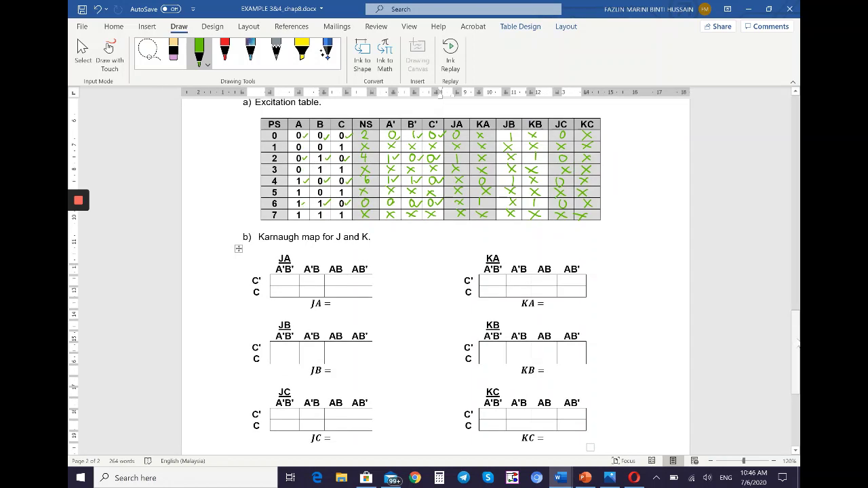
scroll(447, 325, down, 1)
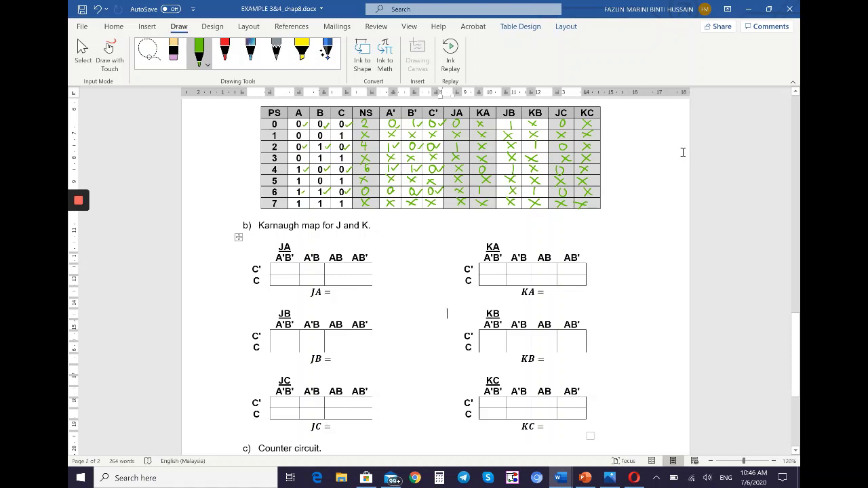
Fill the JA map's don't-cares, circle its group in red, and write B as JA.
mouse_move(279, 275)
mouse_down()
mouse_move(290, 285)
mouse_move(278, 287)
mouse_move(317, 286)
mouse_move(310, 289)
mouse_move(314, 274)
mouse_move(364, 273)
mouse_up()
mouse_move(364, 265)
mouse_down()
mouse_move(356, 273)
mouse_move(364, 285)
mouse_move(343, 274)
mouse_up()
mouse_move(343, 265)
mouse_down()
mouse_move(332, 274)
mouse_move(339, 285)
mouse_move(331, 286)
mouse_move(345, 261)
mouse_move(305, 271)
mouse_move(314, 288)
mouse_move(340, 283)
mouse_move(344, 264)
mouse_up()
click(224, 53)
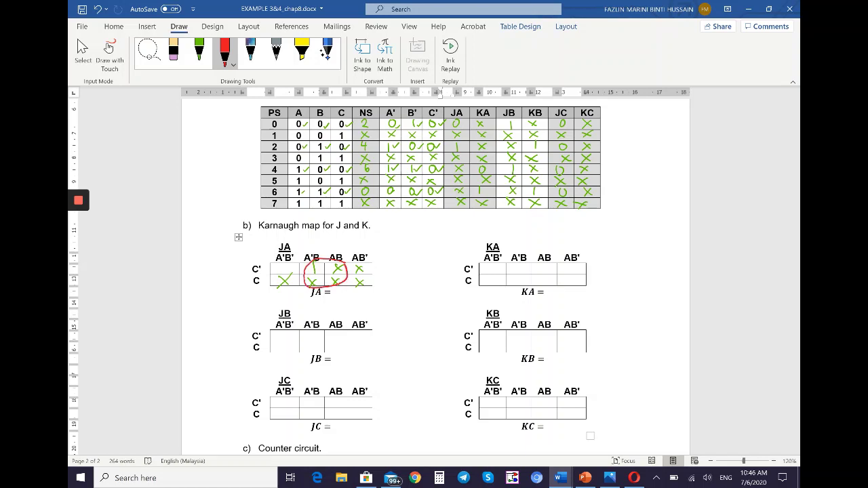
click(198, 50)
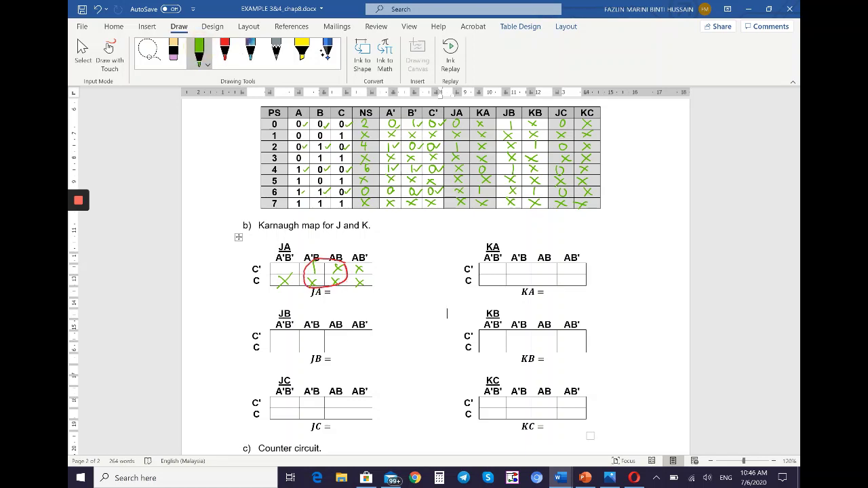
drag(336, 292, 339, 298)
Mark KA's don't-care, circle its group in red, and write B as KA.
mouse_move(488, 265)
mouse_down()
mouse_move(496, 285)
mouse_move(522, 271)
mouse_move(522, 285)
mouse_move(576, 284)
mouse_move(549, 284)
mouse_move(533, 260)
mouse_move(513, 268)
mouse_move(513, 279)
mouse_move(537, 285)
mouse_move(555, 276)
mouse_move(552, 264)
mouse_up()
click(225, 49)
click(199, 49)
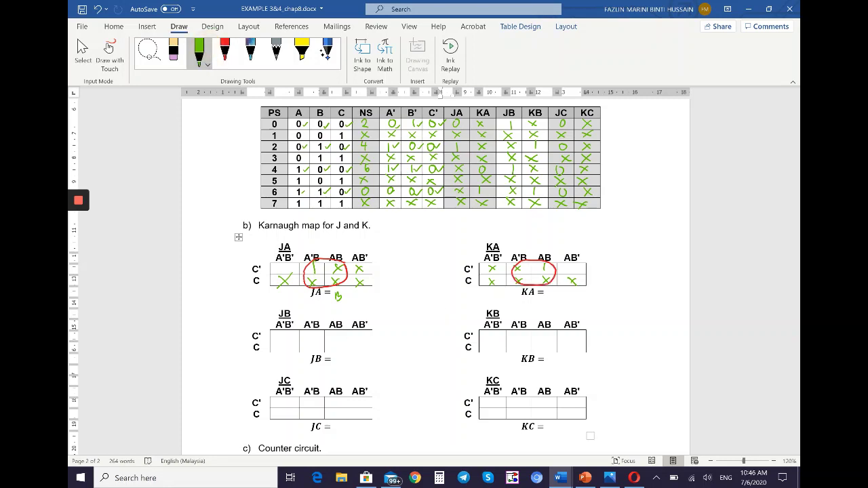
drag(550, 289, 551, 300)
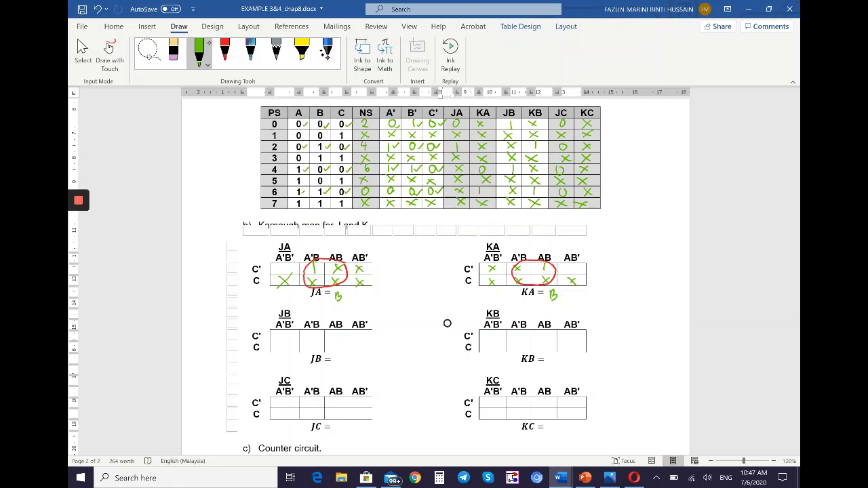
Fill the JB map with 1s and don't-care x marks in green.
drag(284, 330, 288, 350)
mouse_move(288, 343)
mouse_down()
mouse_move(281, 351)
mouse_move(314, 337)
mouse_up()
drag(314, 332, 314, 349)
drag(314, 343, 308, 349)
drag(359, 330, 363, 351)
mouse_move(362, 344)
mouse_down()
mouse_move(356, 350)
mouse_move(338, 337)
mouse_up()
drag(339, 330, 332, 337)
drag(333, 344, 333, 350)
Loop the whole JB map in red and write 1 as the JB result.
click(224, 50)
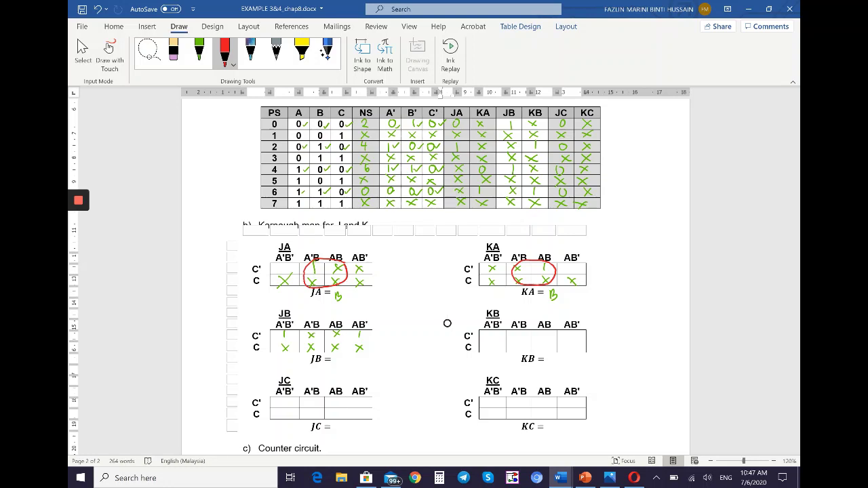
mouse_move(369, 329)
mouse_down()
mouse_move(287, 328)
mouse_move(275, 346)
mouse_move(347, 353)
mouse_move(370, 346)
mouse_move(369, 330)
mouse_up()
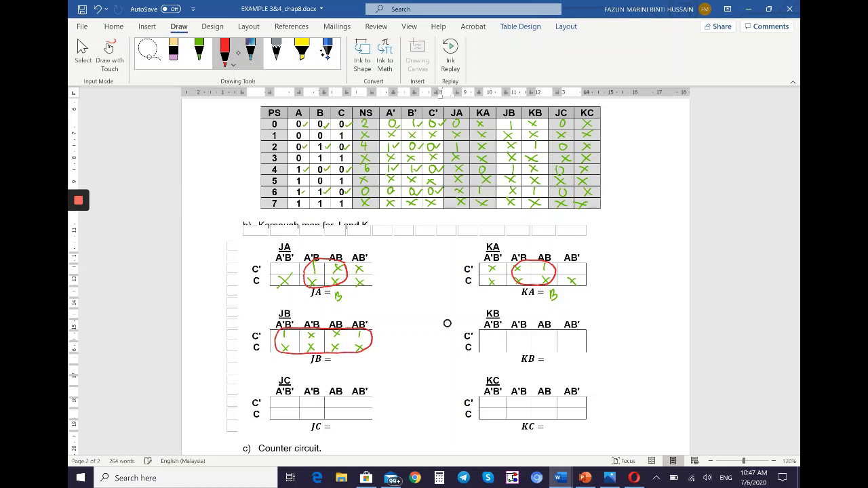
click(199, 51)
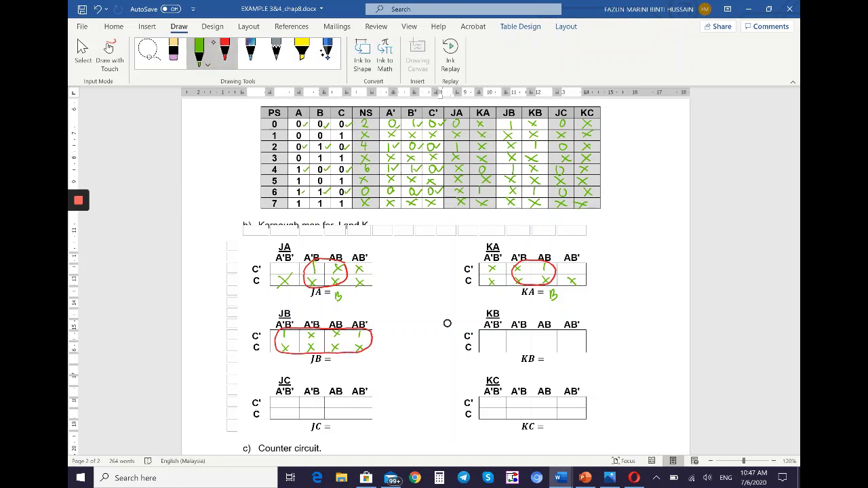
drag(337, 357, 337, 365)
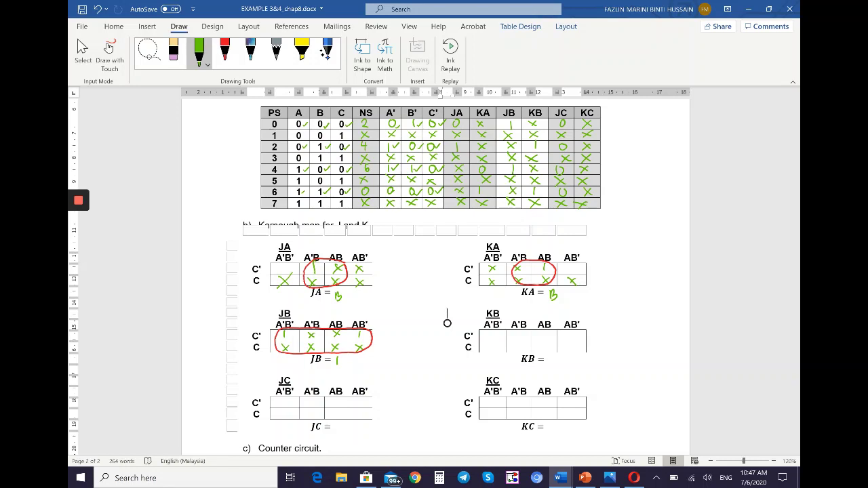
Fill KB's cells with don't-cares, loop the whole map in red, and write 1 as KB.
drag(489, 332, 497, 339)
mouse_move(496, 332)
mouse_down()
mouse_move(489, 339)
mouse_move(497, 353)
mouse_up()
mouse_move(497, 346)
mouse_down()
mouse_move(489, 352)
mouse_move(518, 350)
mouse_up()
drag(569, 328, 577, 336)
mouse_move(577, 329)
mouse_down()
mouse_move(570, 336)
mouse_move(577, 350)
mouse_up()
drag(577, 342, 550, 350)
drag(550, 343, 543, 350)
click(224, 51)
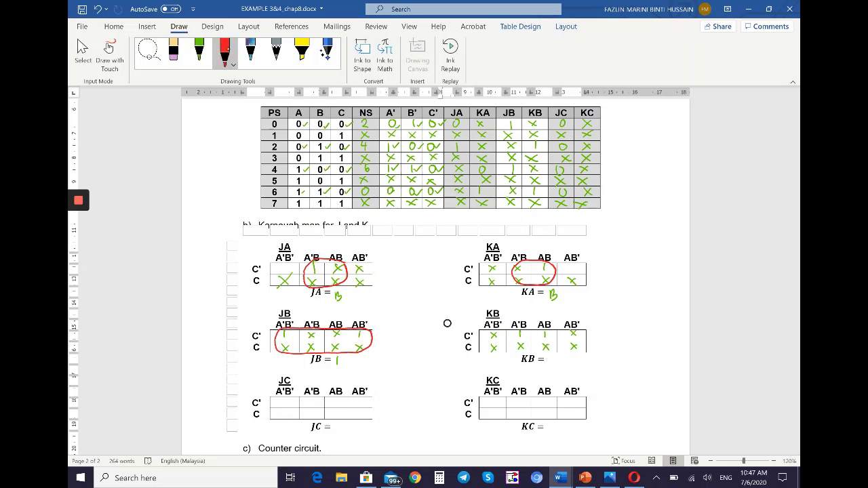
mouse_move(575, 328)
mouse_down()
mouse_move(486, 331)
mouse_move(482, 351)
mouse_move(580, 350)
mouse_move(588, 330)
mouse_up()
click(199, 50)
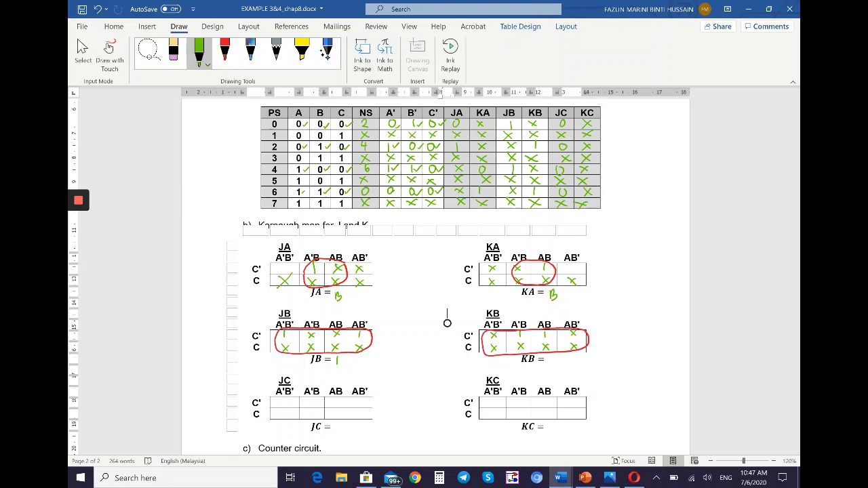
drag(552, 356, 552, 364)
Mark don't-cares across the JC map's C row in green.
drag(281, 409, 288, 415)
drag(288, 409, 280, 416)
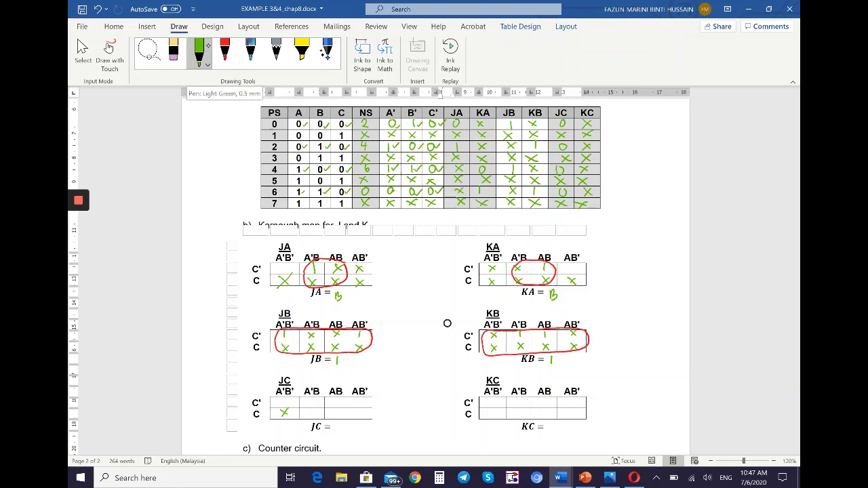
drag(308, 409, 315, 418)
mouse_move(316, 409)
mouse_down()
mouse_move(308, 418)
mouse_move(362, 416)
mouse_up()
drag(361, 408, 339, 416)
drag(339, 407, 331, 415)
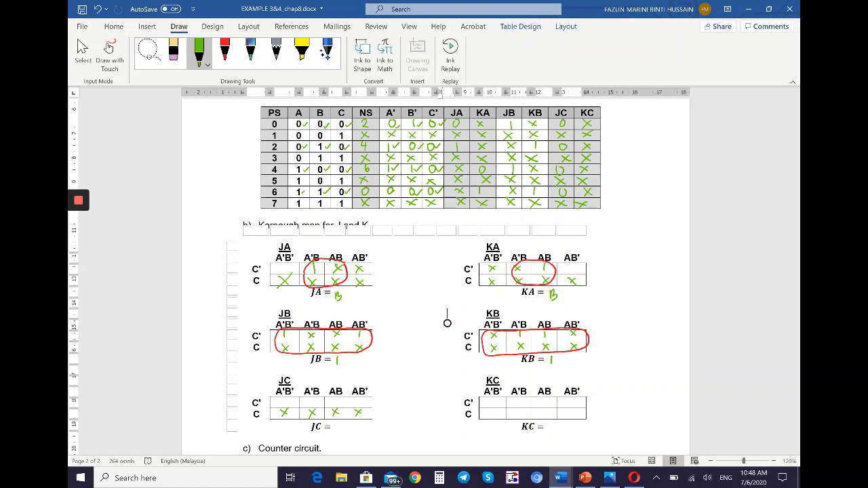
Write 0 as the JC result, fill KC's cells with don't-cares, and solve KC as 0.
drag(341, 425, 343, 434)
drag(489, 398, 497, 404)
mouse_move(497, 398)
mouse_down()
mouse_move(488, 405)
mouse_move(498, 417)
mouse_up()
mouse_move(497, 410)
mouse_down()
mouse_move(491, 417)
mouse_move(522, 406)
mouse_up()
mouse_move(522, 399)
mouse_down()
mouse_move(515, 417)
mouse_move(550, 405)
mouse_up()
mouse_move(550, 398)
mouse_down()
mouse_move(543, 405)
mouse_move(551, 417)
mouse_up()
drag(552, 409, 542, 417)
mouse_move(565, 398)
mouse_down()
mouse_move(574, 404)
mouse_move(566, 418)
mouse_up()
drag(552, 423, 553, 425)
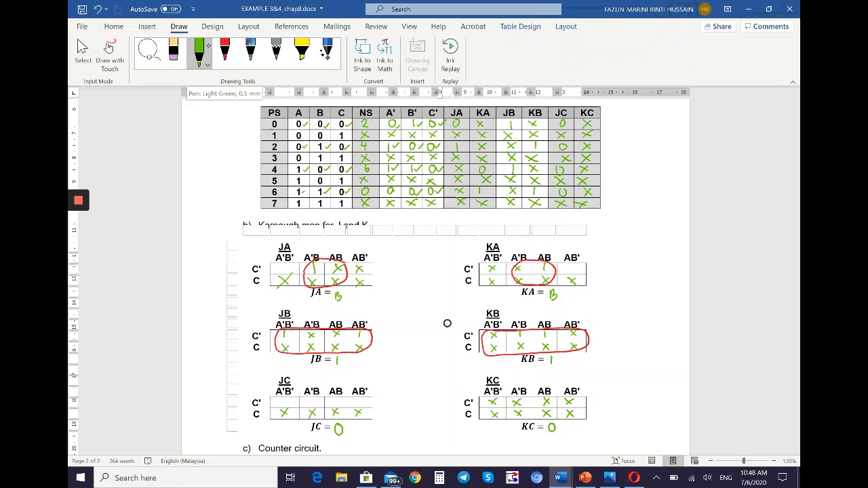
Exit inking mode and return to normal text editing in the document.
key(Escape)
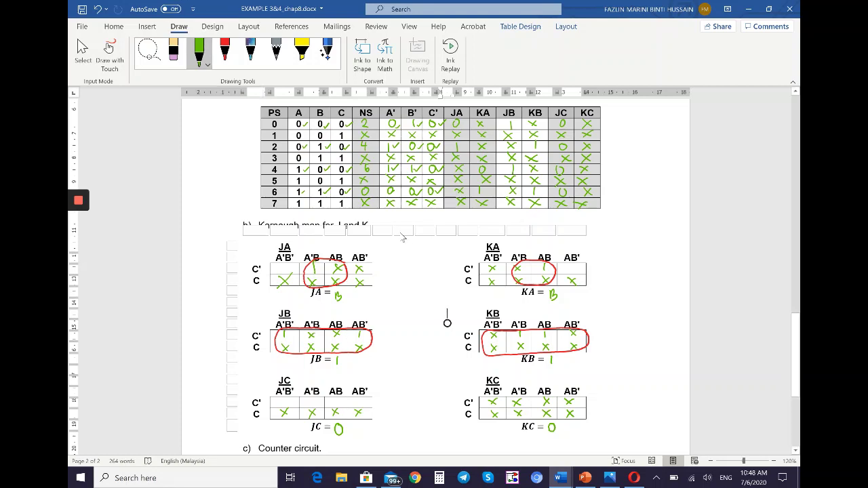
click(387, 235)
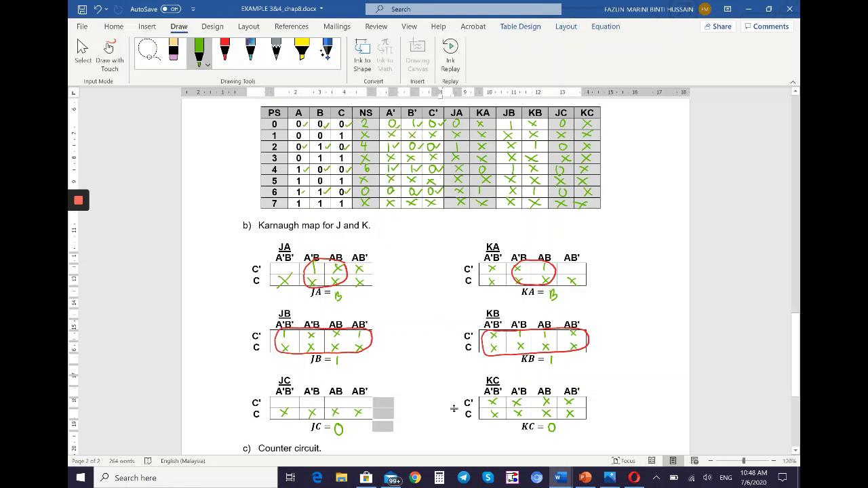
click(420, 399)
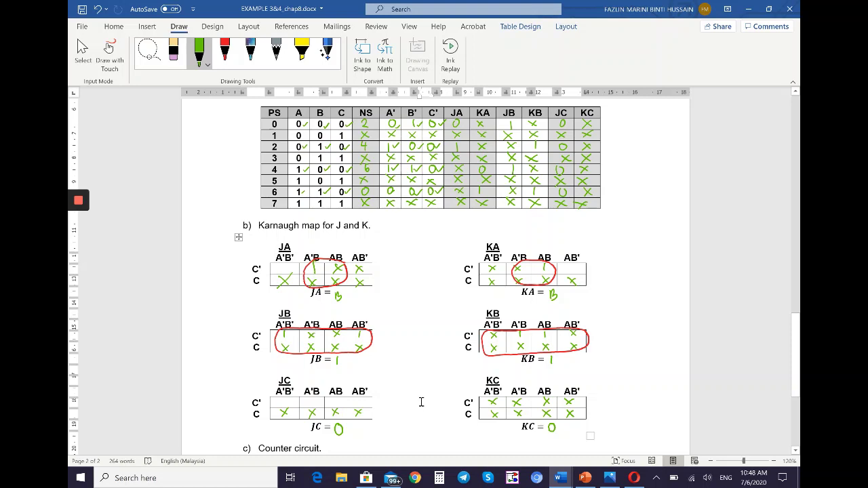